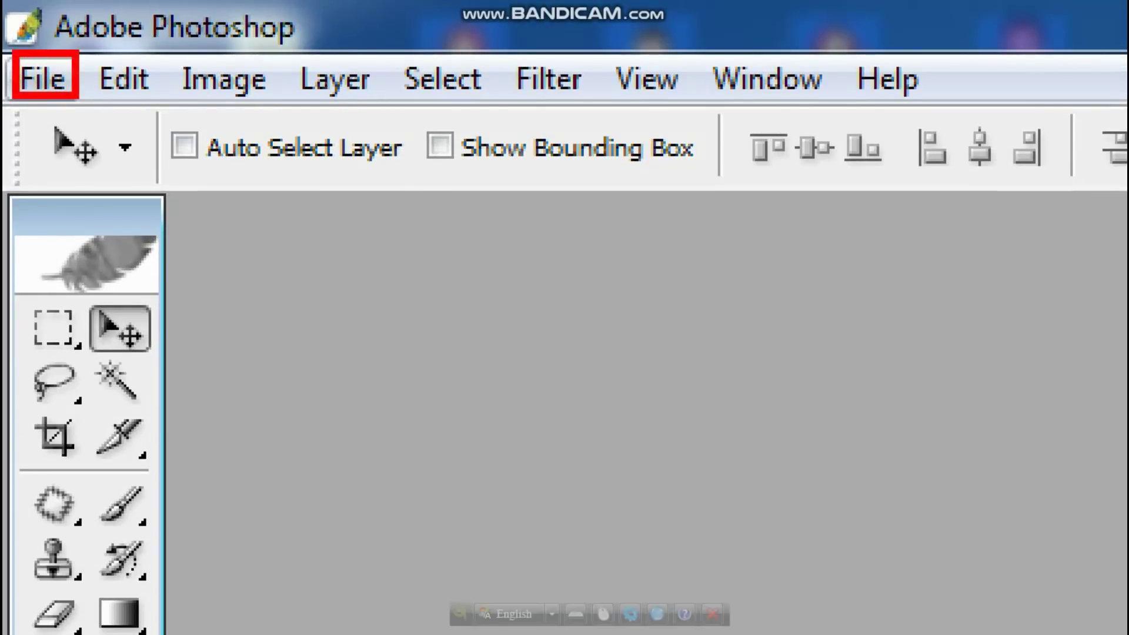
- Bring up the Plustek OpticSlim 2610 DocTWAIN scan dialog from File > Import
{"action": "key", "text": "alt+f"}
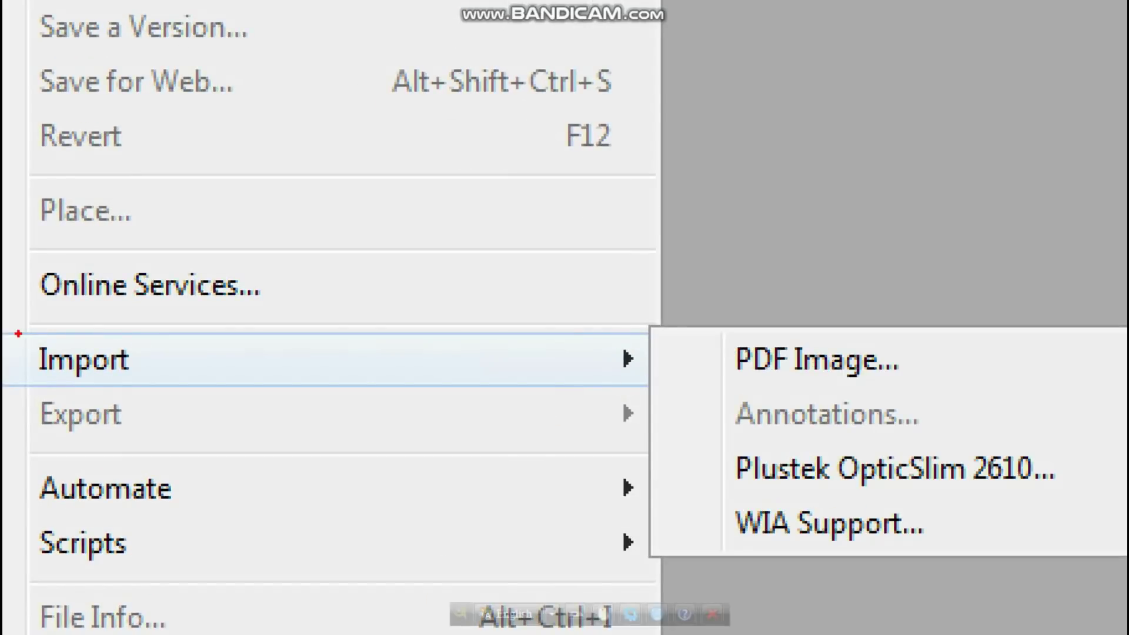
{"action": "left_click_drag", "start_coordinate": [18, 333], "coordinate": [166, 383]}
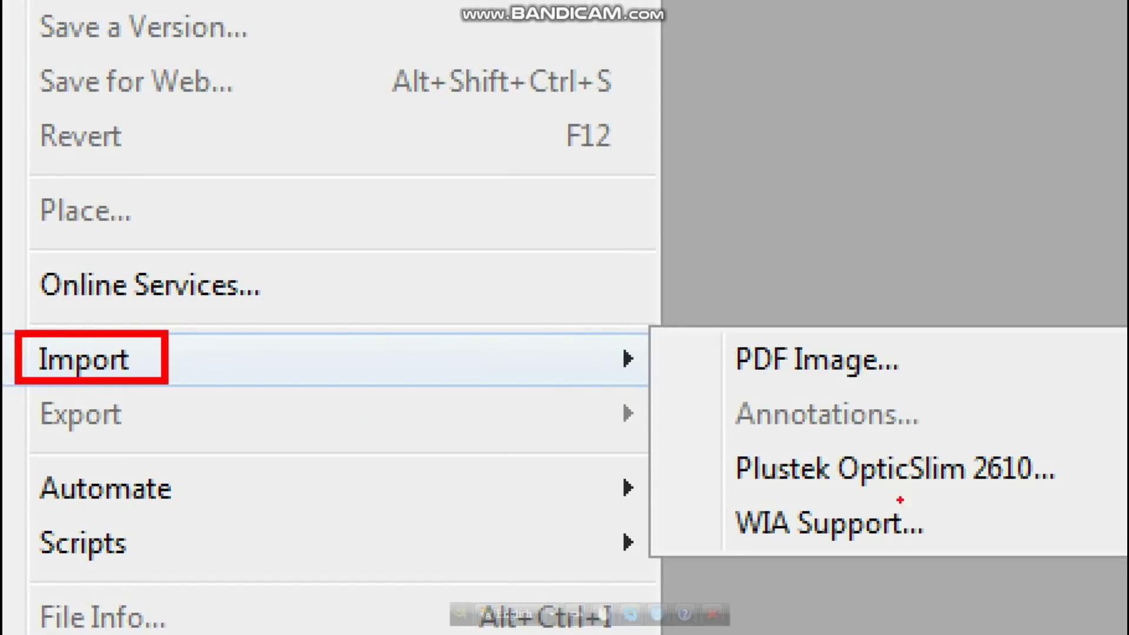
{"action": "left_click_drag", "start_coordinate": [719, 434], "coordinate": [1070, 497]}
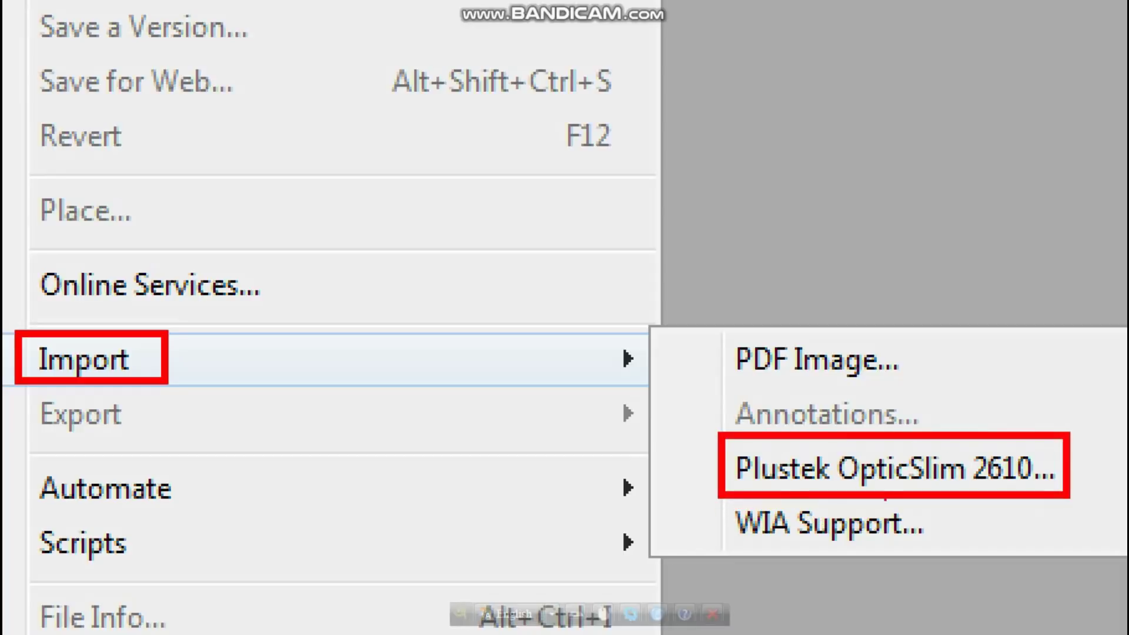
{"action": "left_click_drag", "start_coordinate": [717, 463], "coordinate": [169, 335]}
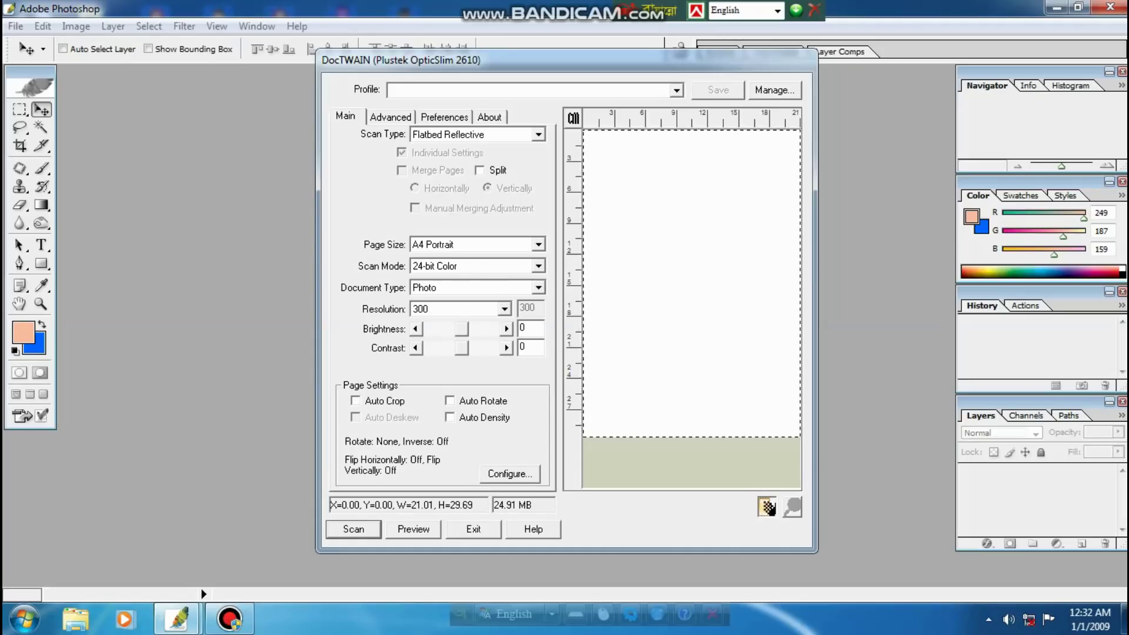
- Scan the A4 Portrait page at 24-bit Color, 300 dpi into Untitled-1, then exit the scanner
{"action": "left_click", "coordinate": [692, 253]}
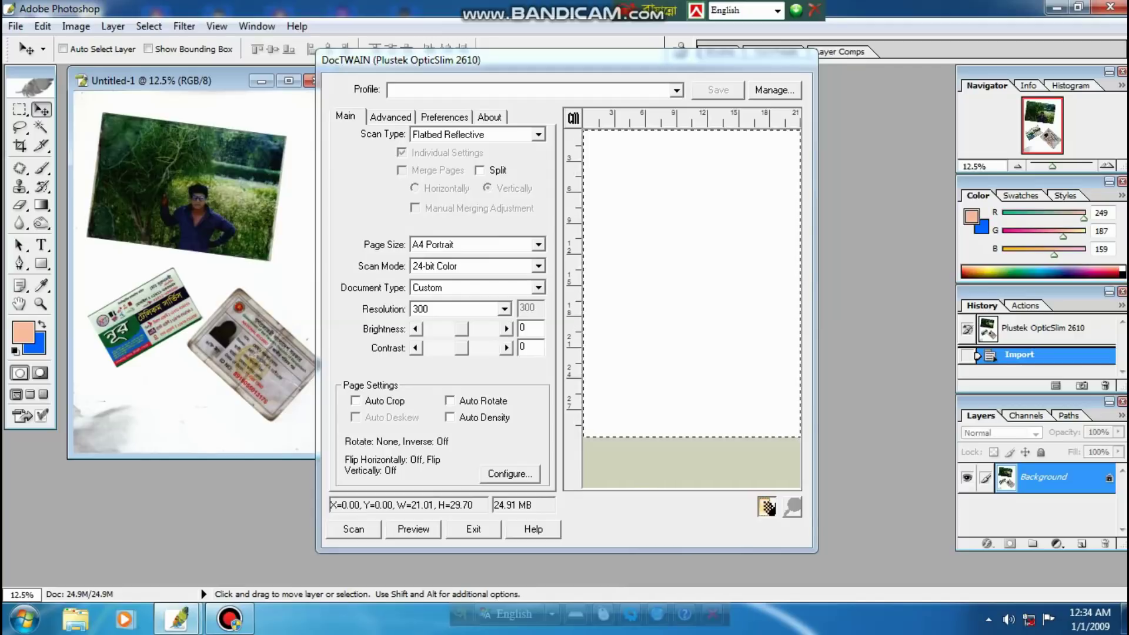
{"action": "left_click_drag", "start_coordinate": [529, 59], "coordinate": [598, 42]}
- Maximize the Bandicam.jpg window and zoom until the whole scanned page fits
{"action": "left_click", "coordinate": [542, 512]}
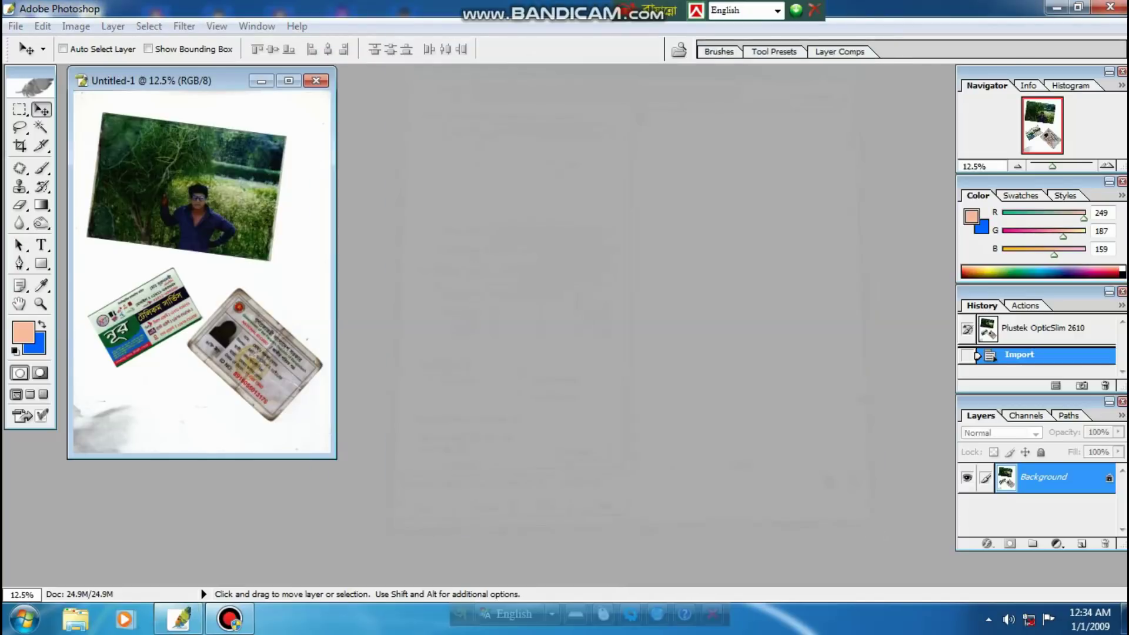
{"action": "left_click", "coordinate": [288, 81]}
{"action": "key", "text": "ctrl+0"}
{"action": "key", "text": "ctrl+plus"}
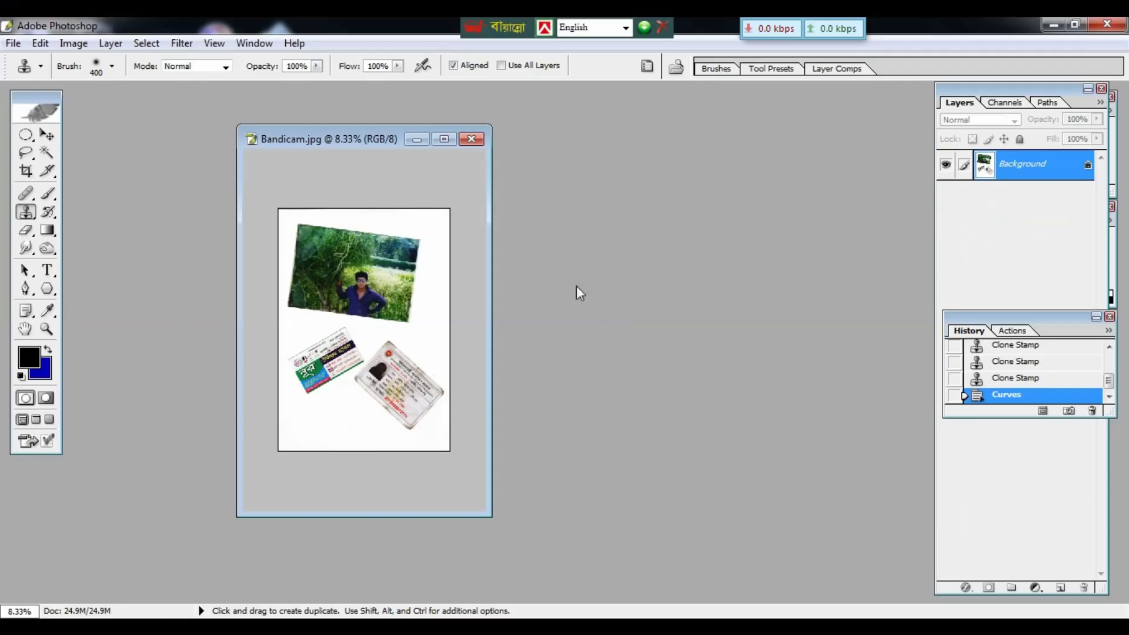
{"action": "left_click", "coordinate": [447, 138]}
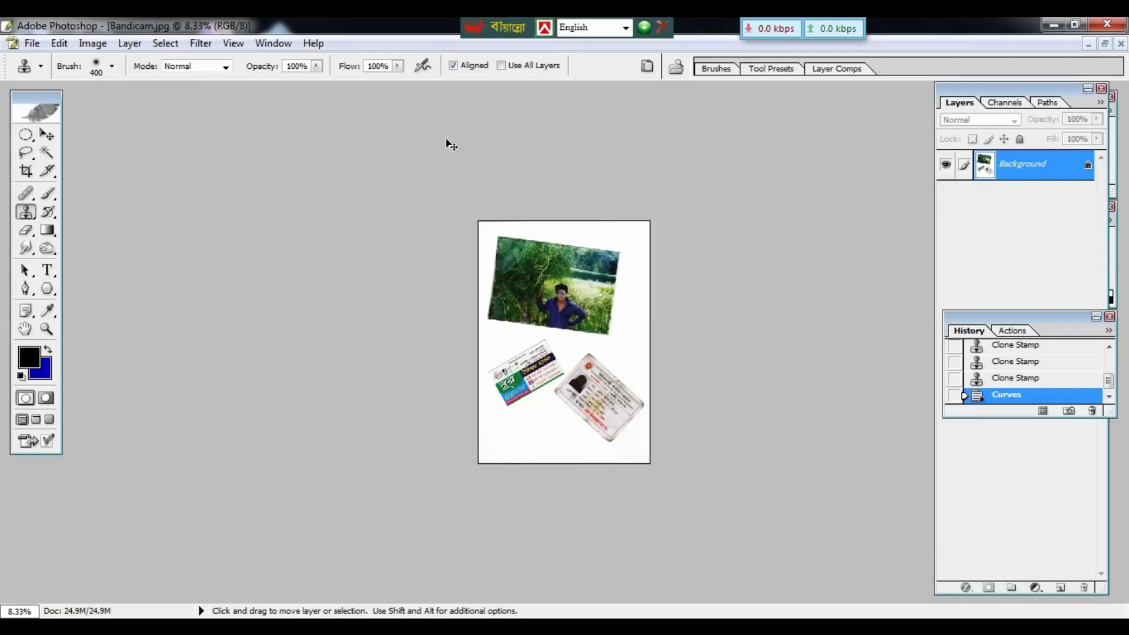
{"action": "key", "text": "ctrl+plus"}
{"action": "key", "text": "ctrl+plus"}
{"action": "key", "text": "ctrl+plus"}
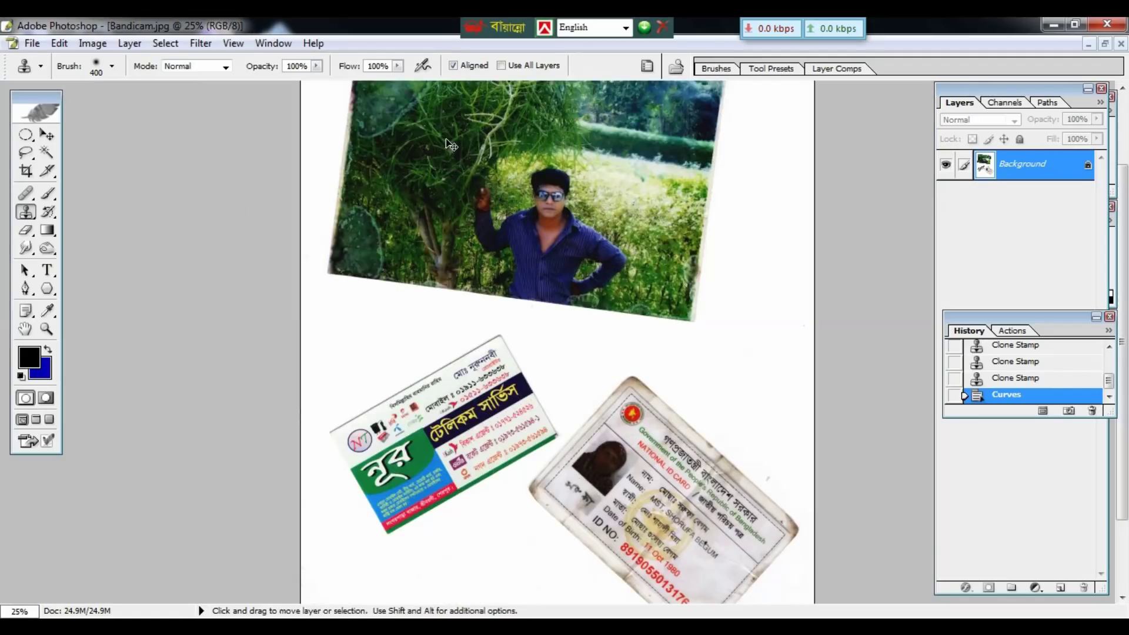
{"action": "key", "text": "ctrl+minus"}
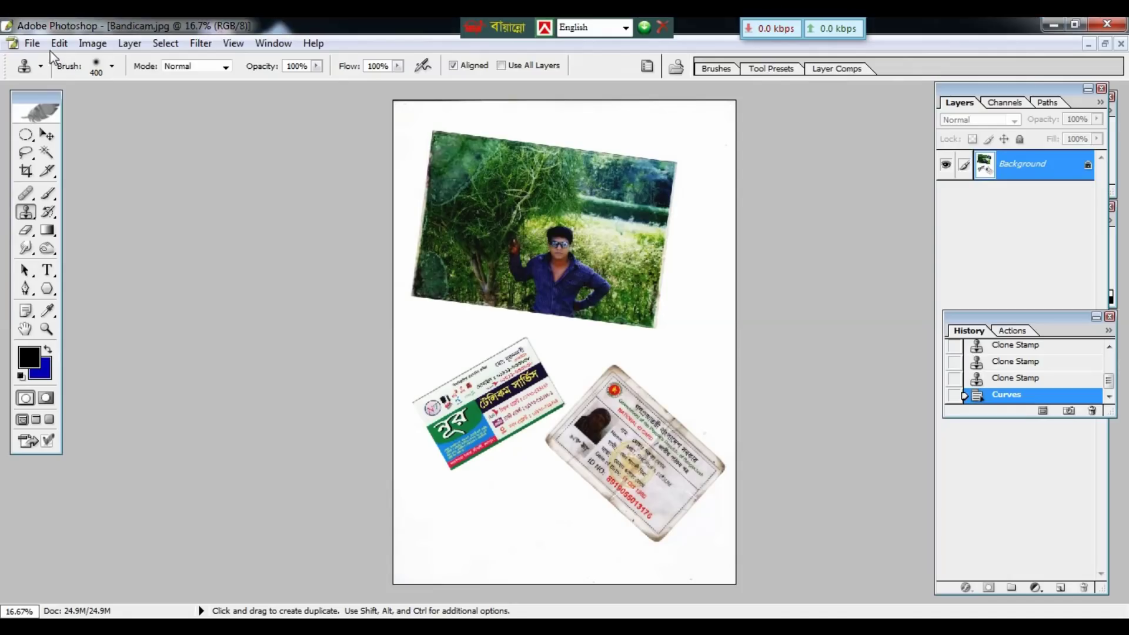
- Split the scan into separate straightened copies with Crop and Straighten Photos
{"action": "left_click", "coordinate": [32, 44]}
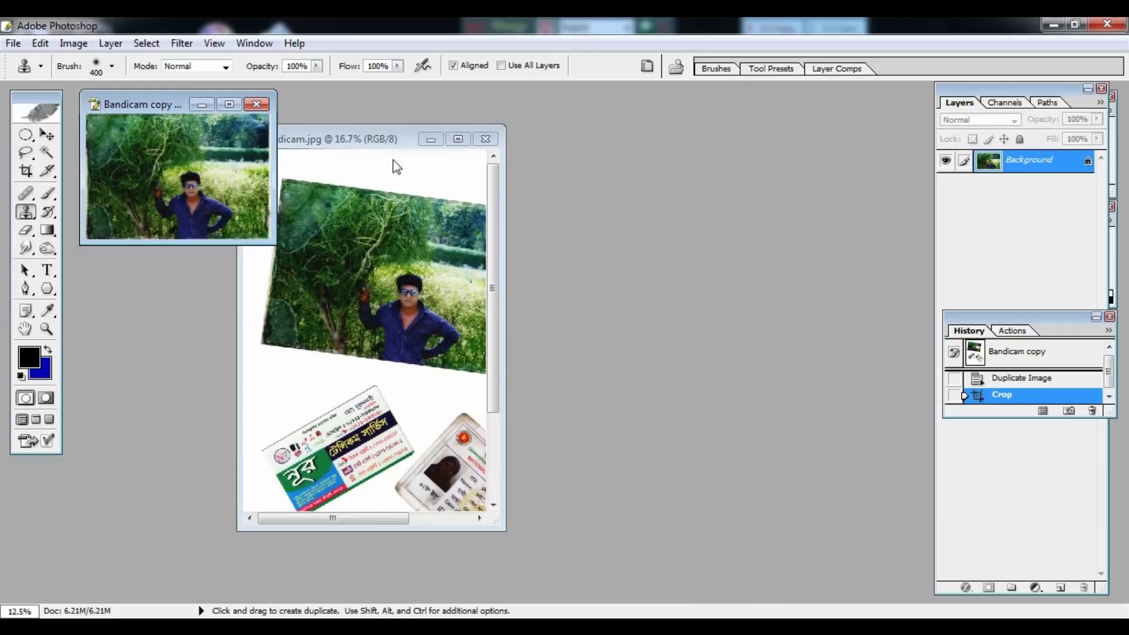
- Zoom out the original scan and arrange the photo and business card windows around it
{"action": "left_click_drag", "start_coordinate": [385, 151], "coordinate": [568, 136]}
{"action": "key", "text": "ctrl+minus"}
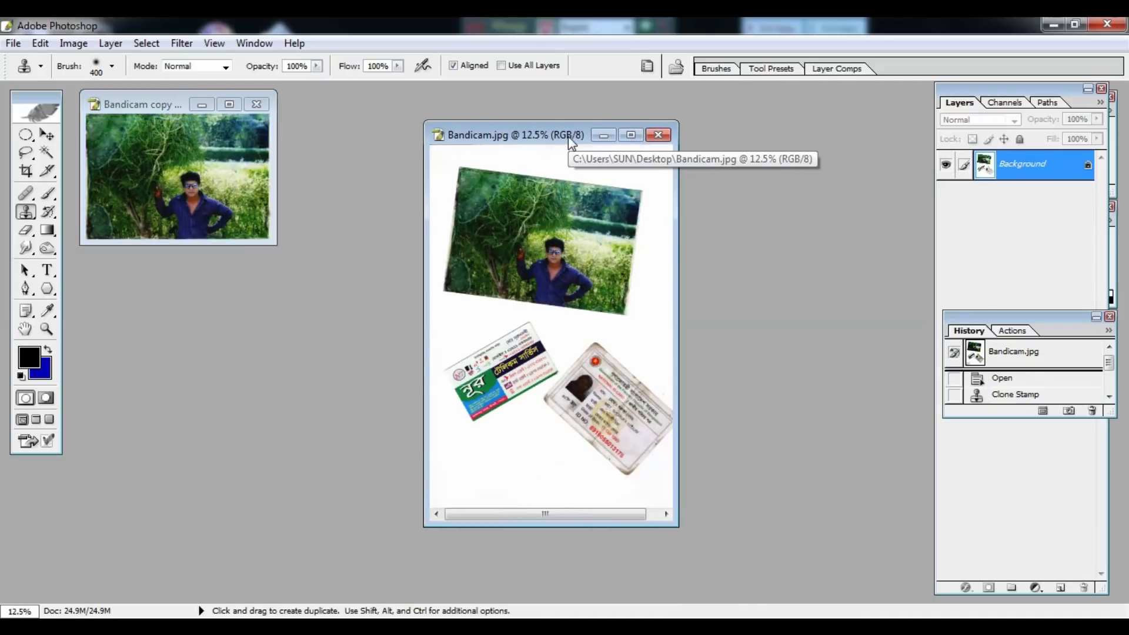
{"action": "key", "text": "ctrl+minus"}
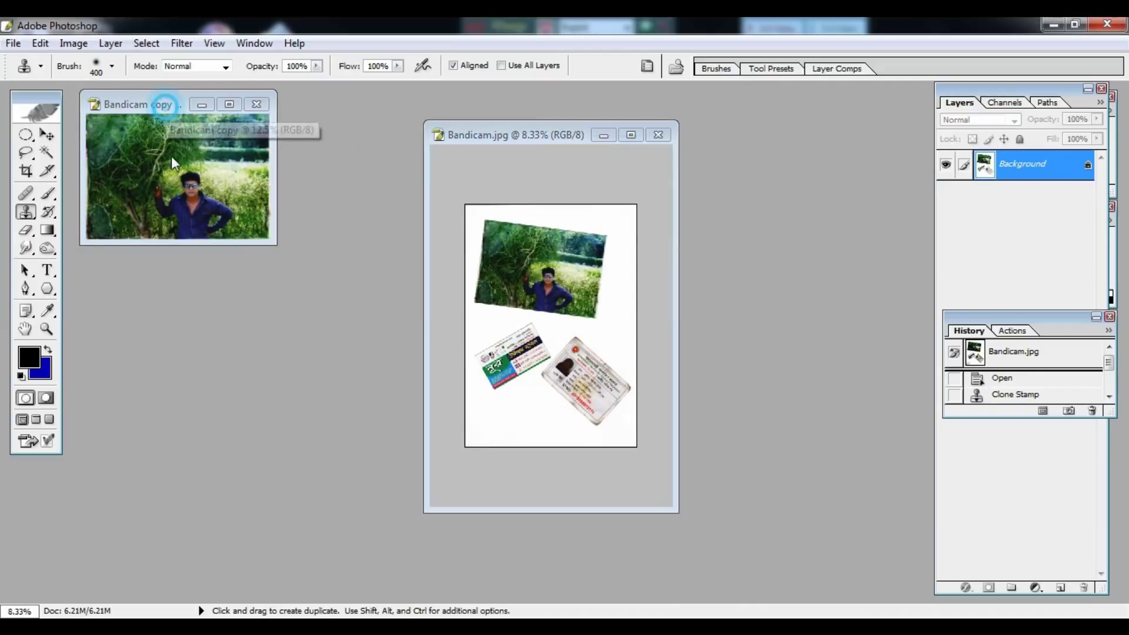
{"action": "mouse_move", "coordinate": [172, 106]}
{"action": "left_mouse_down"}
{"action": "mouse_move", "coordinate": [238, 308]}
{"action": "mouse_move", "coordinate": [250, 296]}
{"action": "left_mouse_up"}
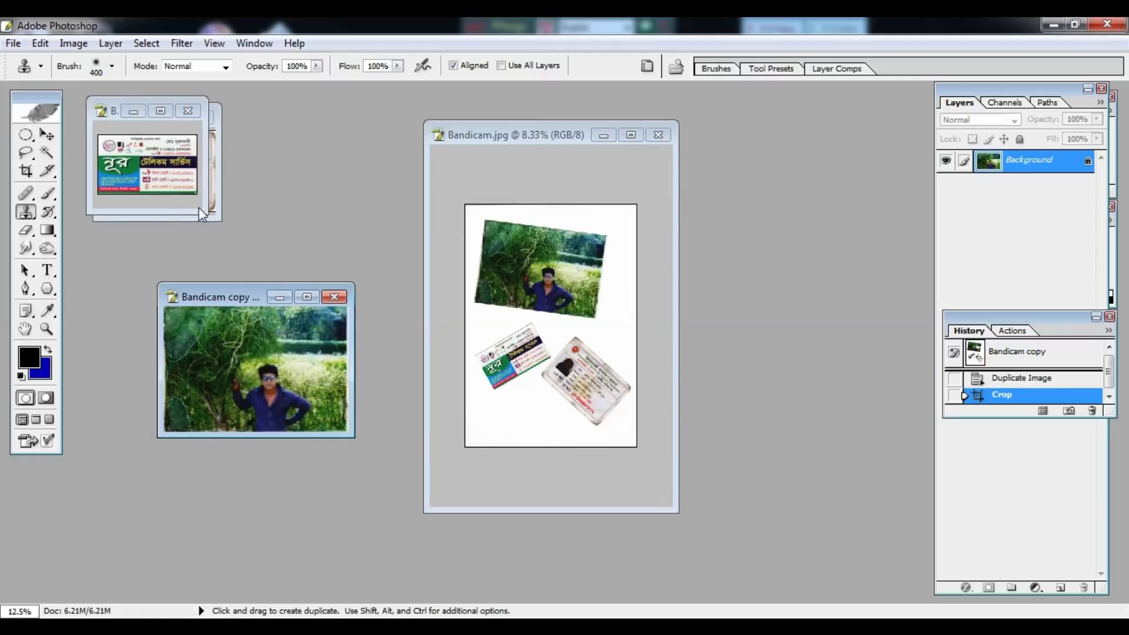
{"action": "left_click_drag", "start_coordinate": [203, 209], "coordinate": [318, 295]}
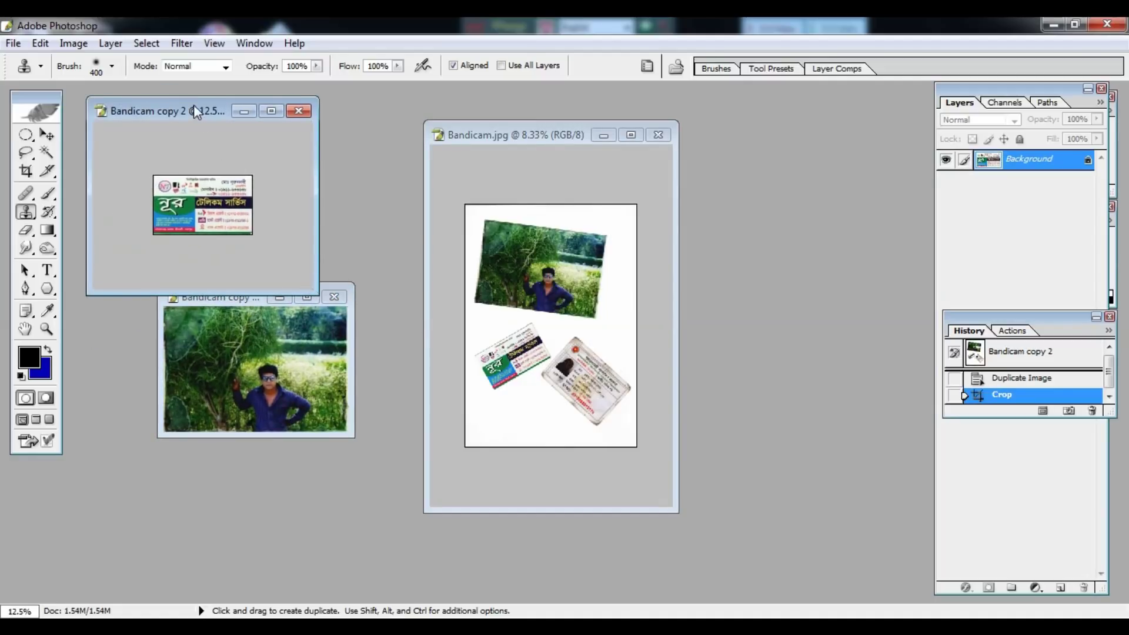
{"action": "left_click_drag", "start_coordinate": [192, 101], "coordinate": [249, 123]}
{"action": "left_click_drag", "start_coordinate": [176, 130], "coordinate": [378, 104]}
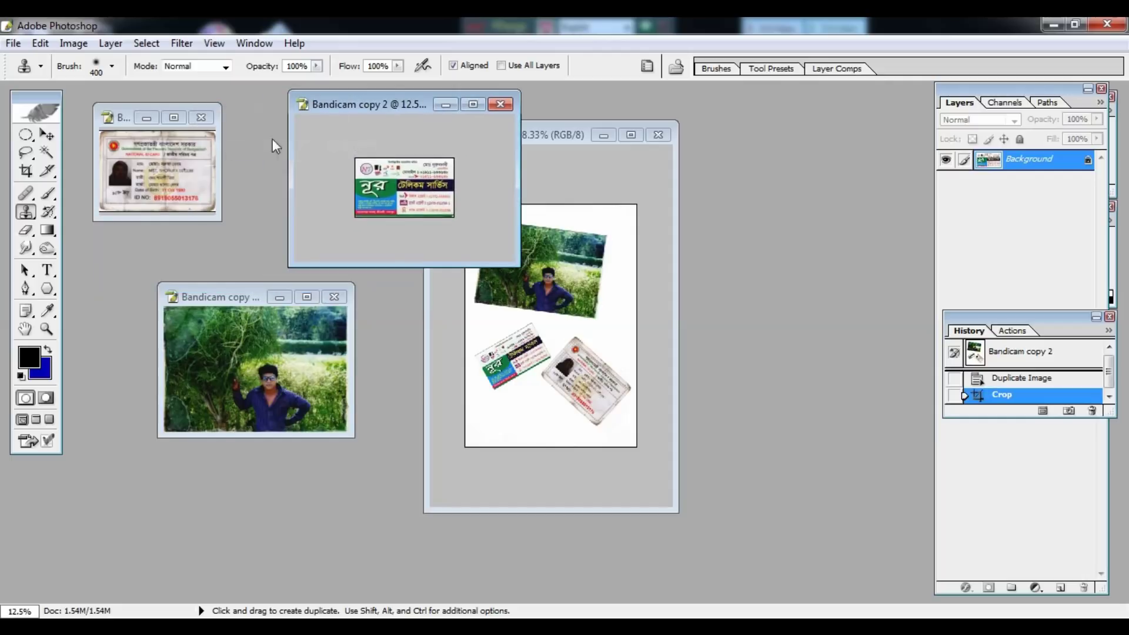
- Place the photo copy beside the scan, then enlarge and zoom in on the ID card copy
{"action": "left_click", "coordinate": [188, 173]}
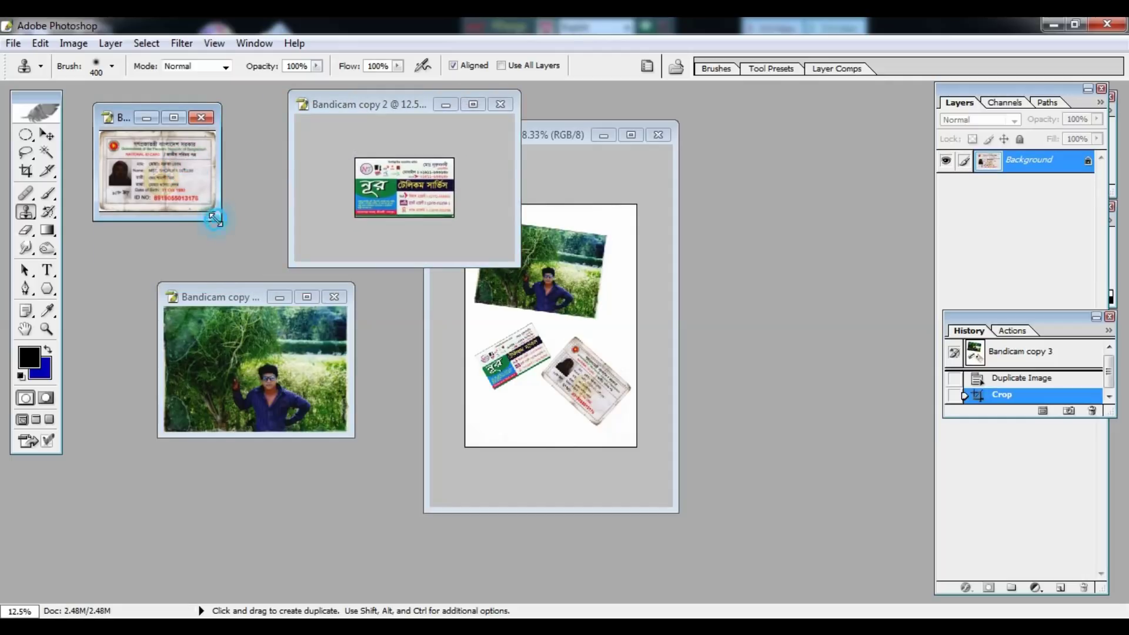
{"action": "left_click_drag", "start_coordinate": [221, 221], "coordinate": [311, 292]}
{"action": "left_click", "coordinate": [265, 321]}
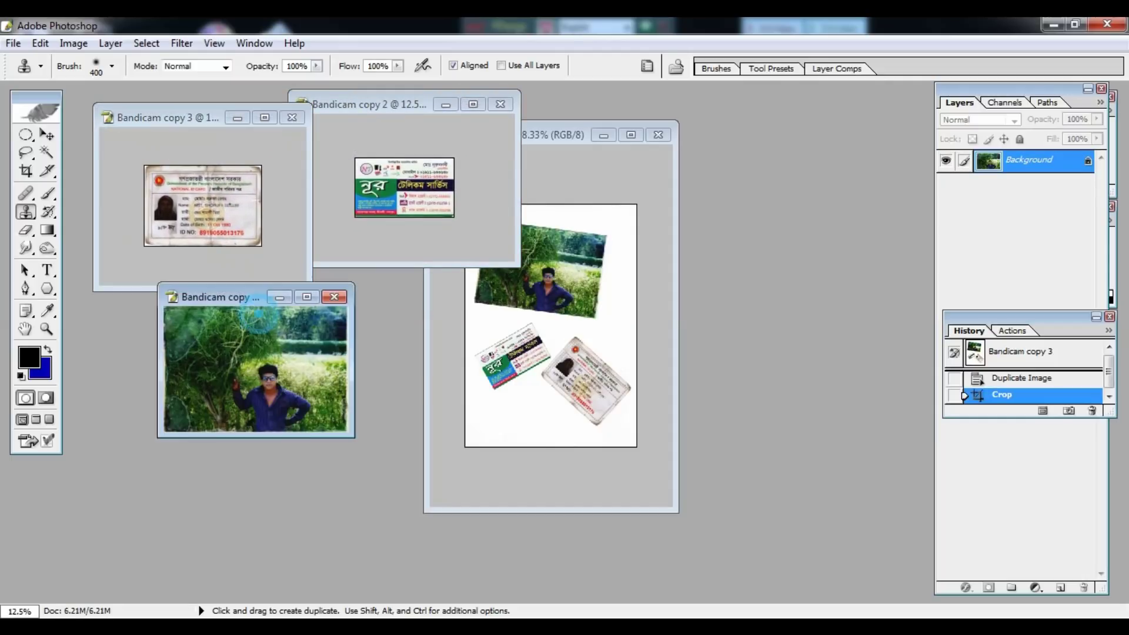
{"action": "left_click_drag", "start_coordinate": [244, 303], "coordinate": [699, 141]}
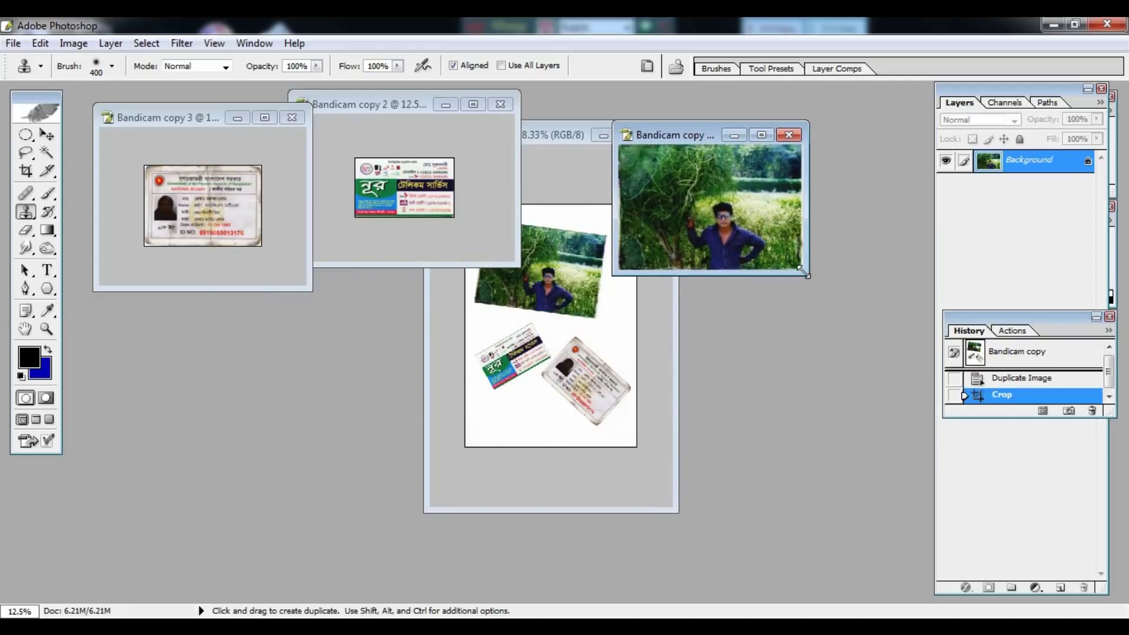
{"action": "left_click_drag", "start_coordinate": [804, 269], "coordinate": [927, 426]}
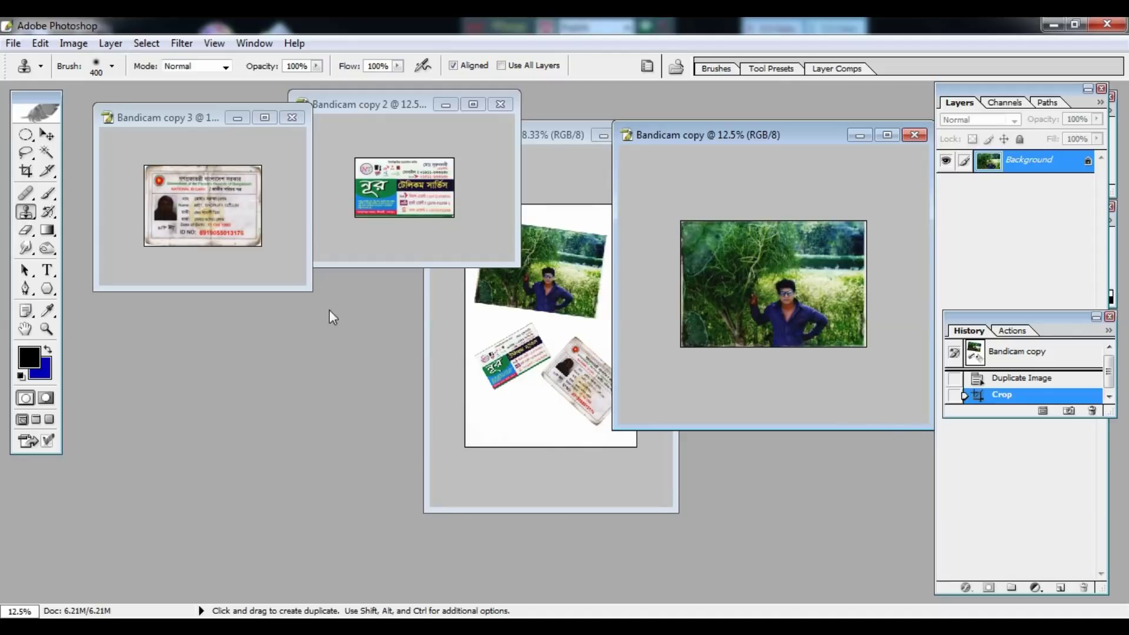
{"action": "left_click_drag", "start_coordinate": [310, 289], "coordinate": [615, 551]}
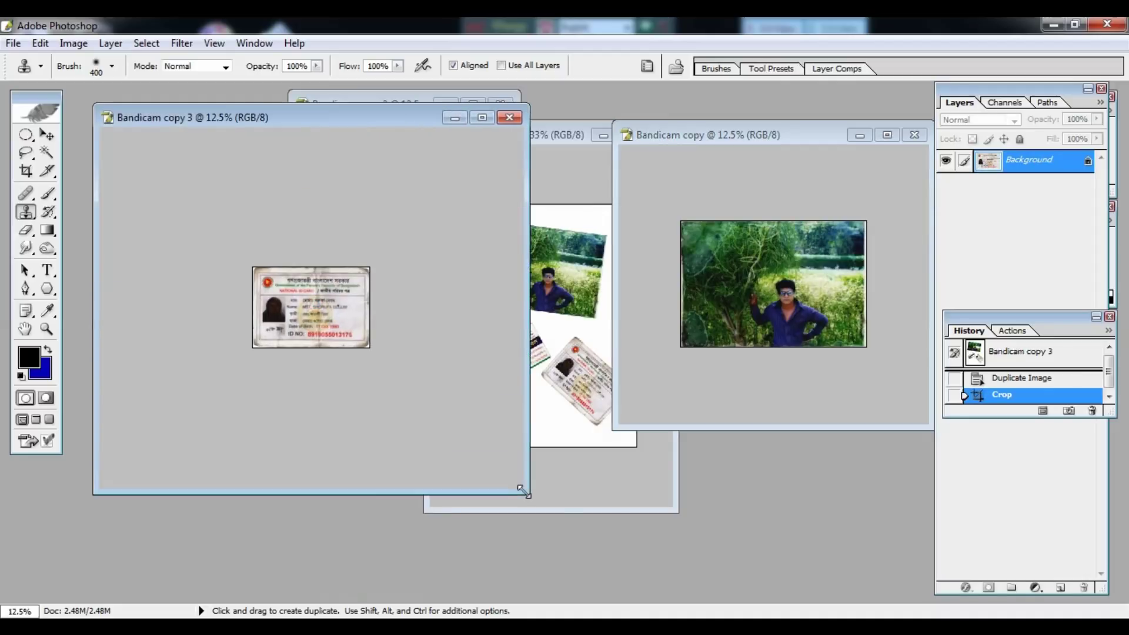
{"action": "key", "text": "ctrl+plus"}
{"action": "key", "text": "ctrl+plus"}
{"action": "key", "text": "ctrl+plus"}
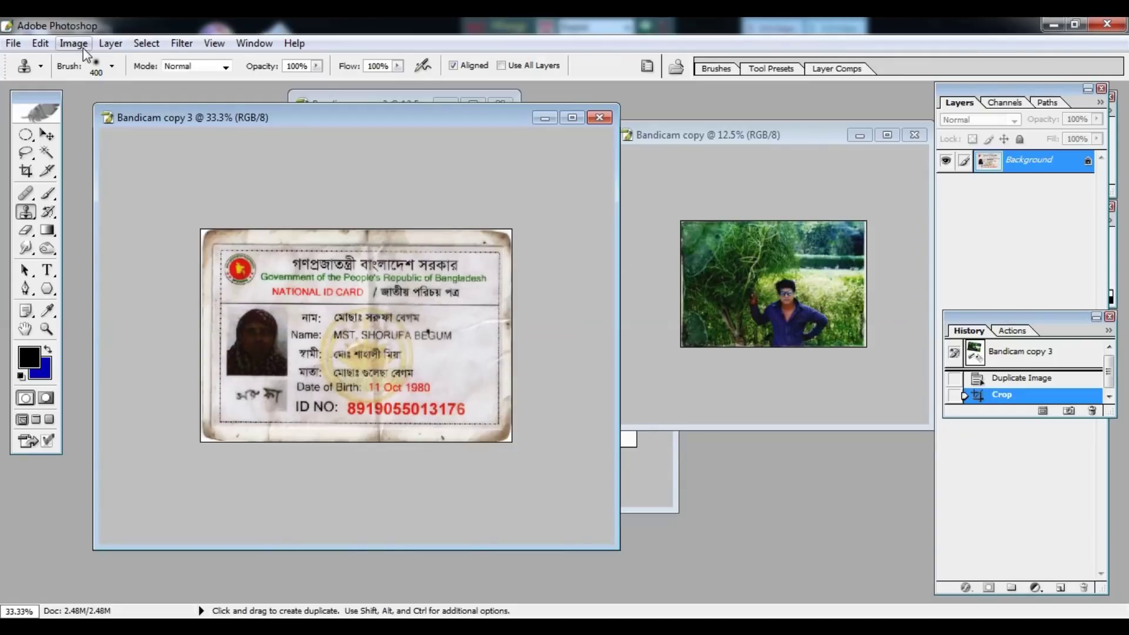
{"action": "left_click", "coordinate": [83, 47]}
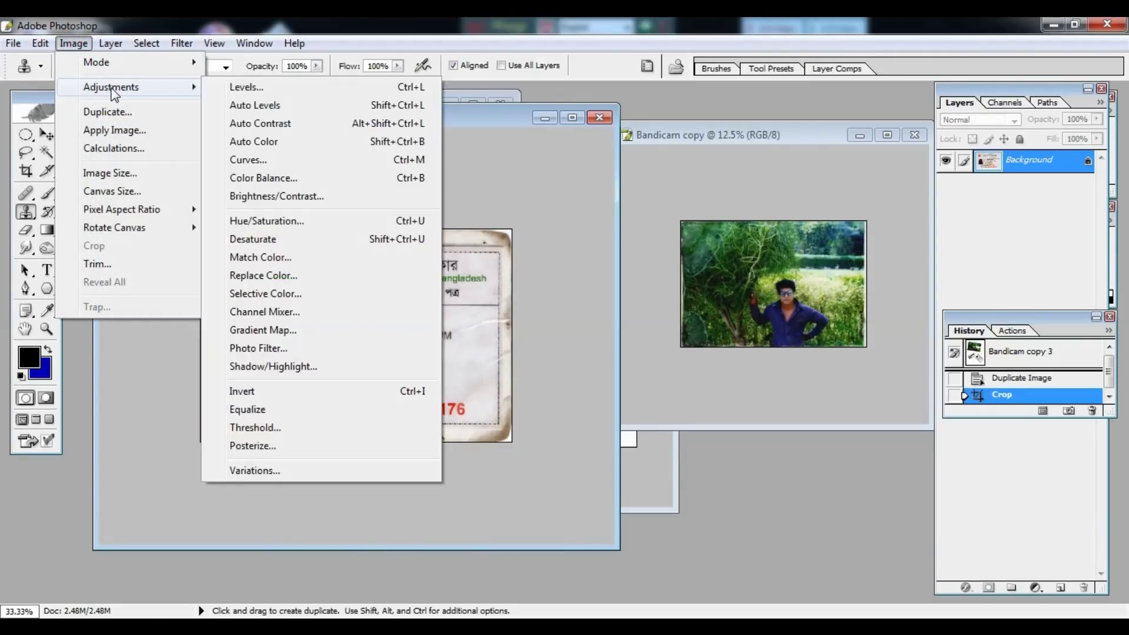
{"action": "mouse_move", "coordinate": [121, 209]}
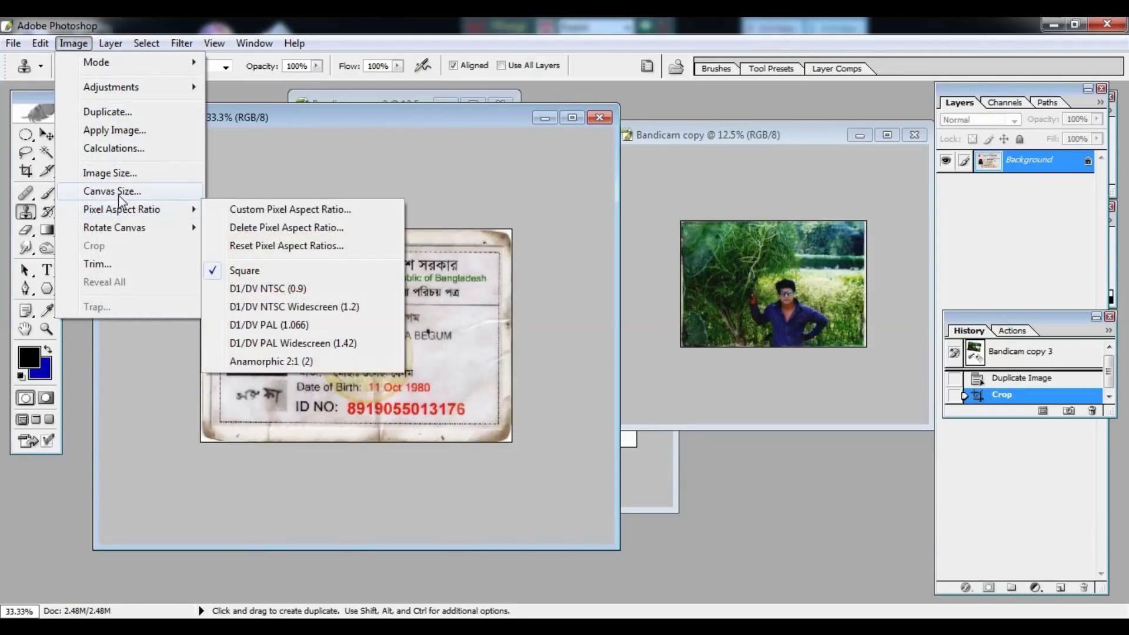
{"action": "left_click", "coordinate": [117, 193]}
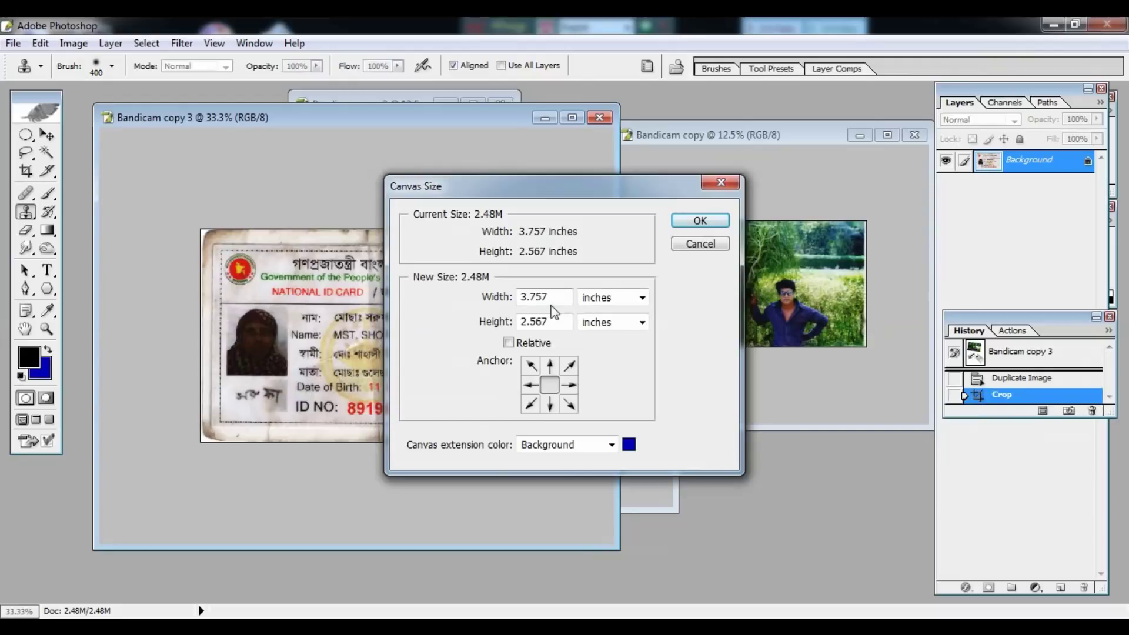
{"action": "left_click", "coordinate": [700, 242]}
{"action": "left_click", "coordinate": [747, 205]}
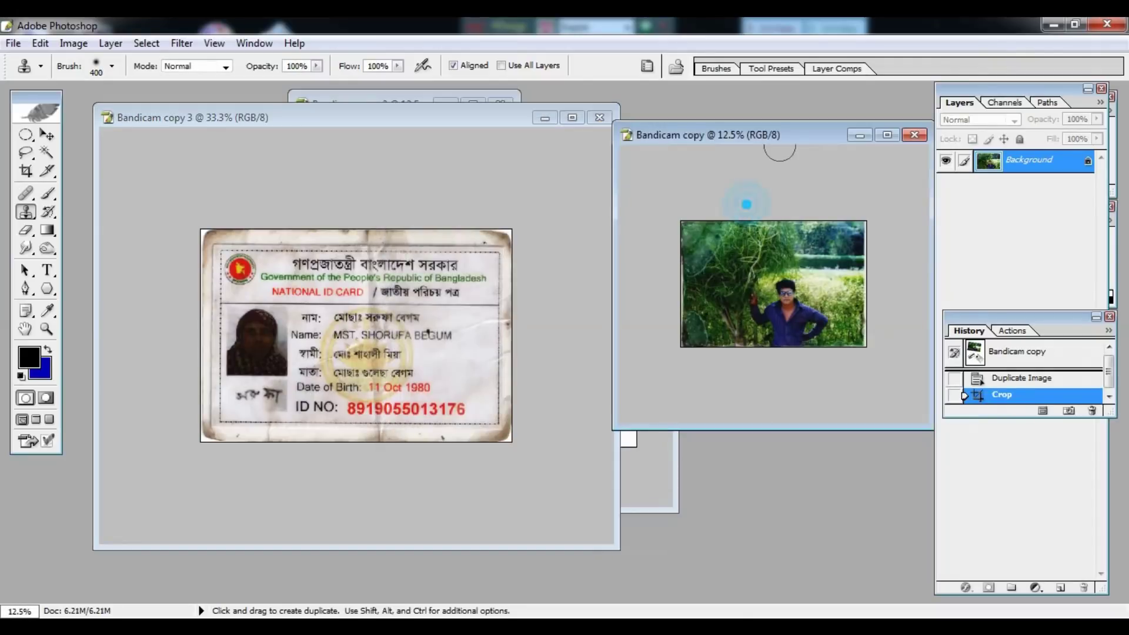
{"action": "left_click_drag", "start_coordinate": [785, 139], "coordinate": [574, 149]}
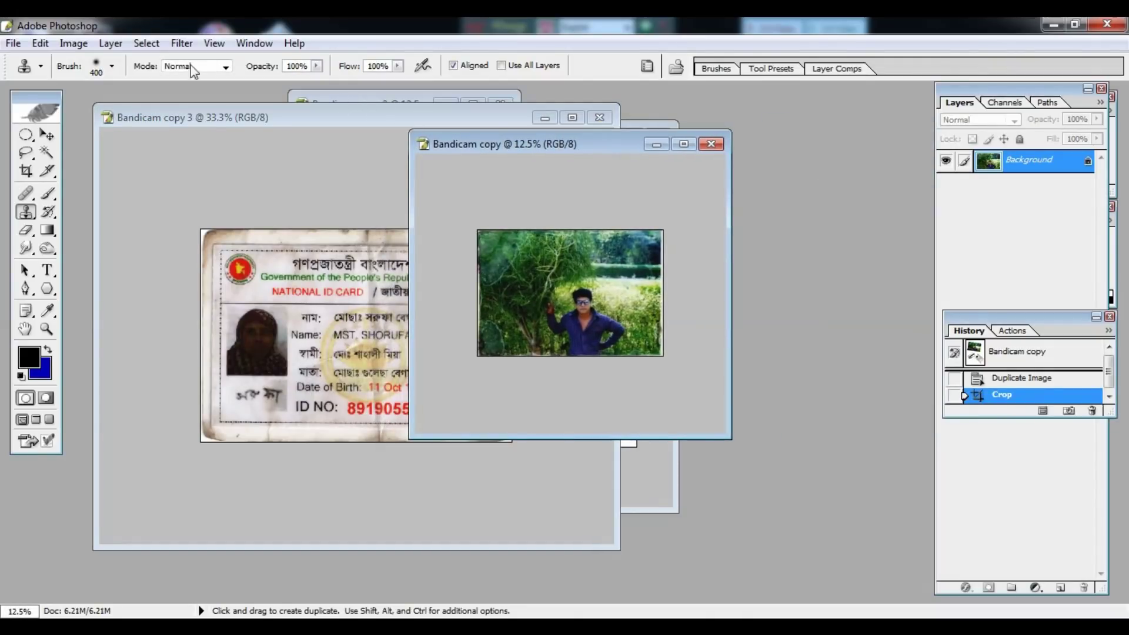
{"action": "left_click", "coordinate": [79, 47]}
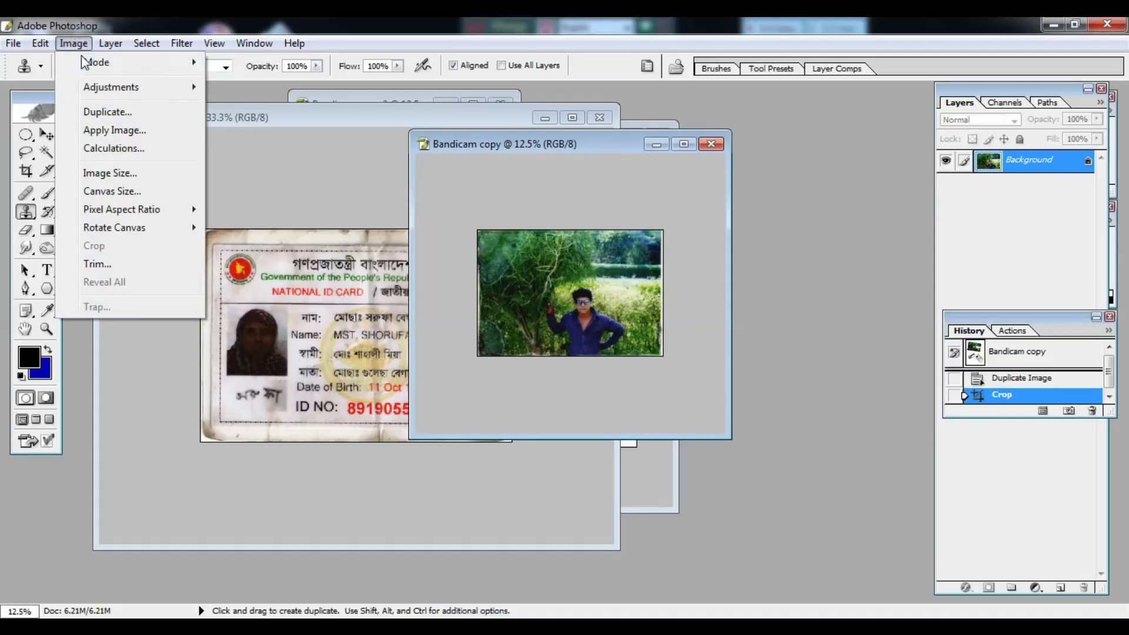
{"action": "left_click", "coordinate": [113, 191]}
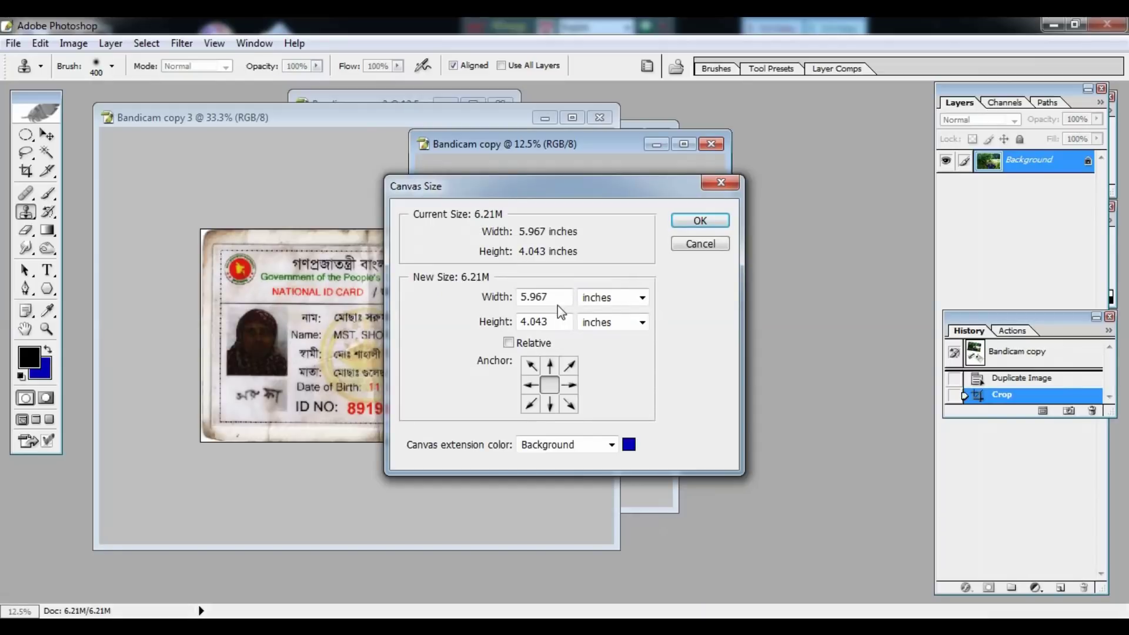
{"action": "left_click", "coordinate": [722, 183]}
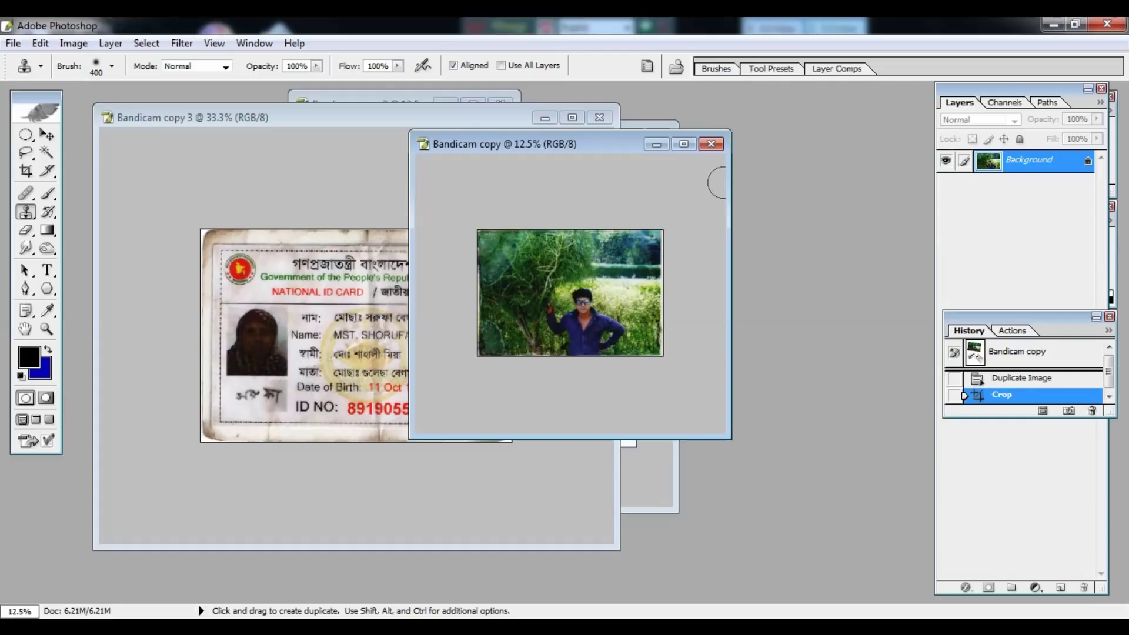
{"action": "left_click_drag", "start_coordinate": [555, 142], "coordinate": [849, 146]}
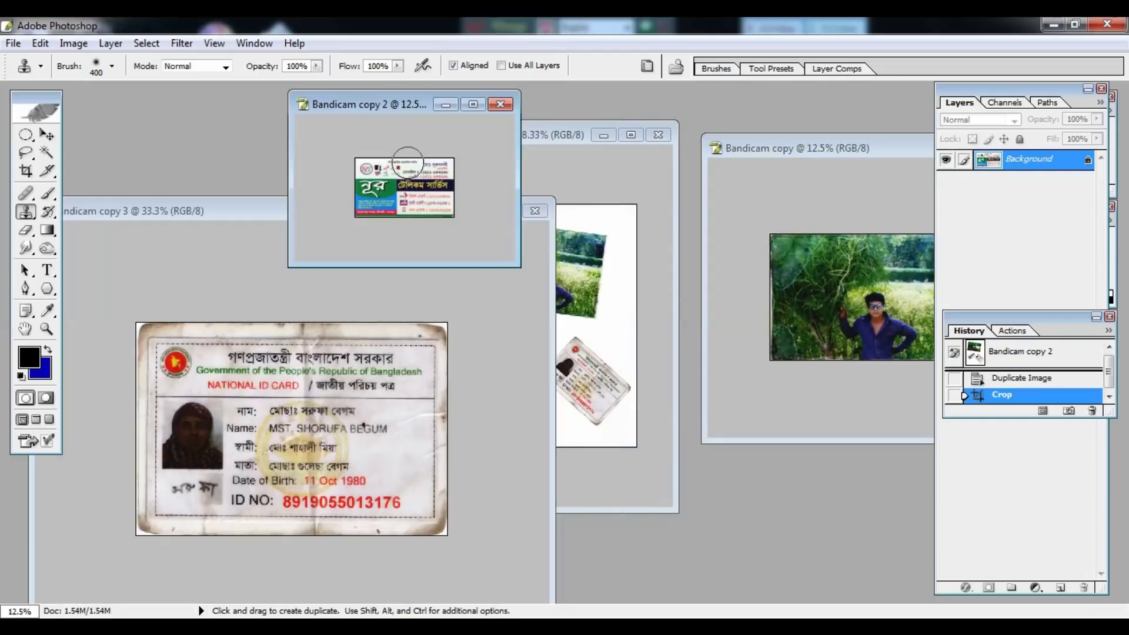